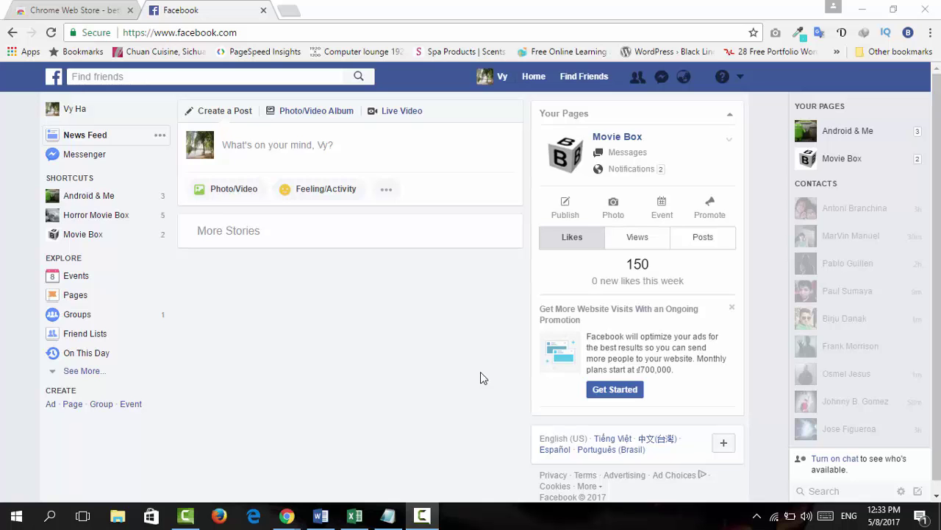
# Bring up the 'better facebook' Web Store results showing Better Facebook for Chrome + Color Changer as Added
pyautogui.click(70, 11)
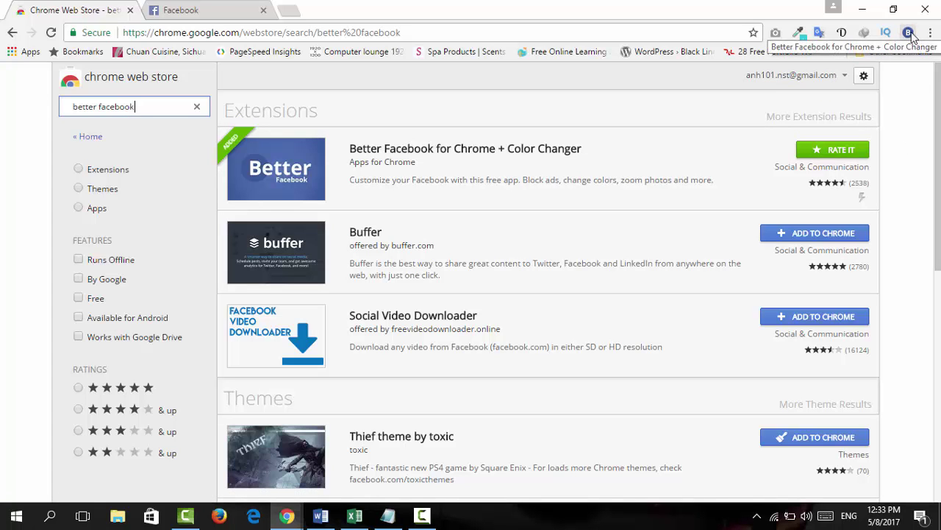
# Back on Facebook, open Better Facebook's settings and set the Colorizer header bar colour to bright cyan
pyautogui.click(221, 10)
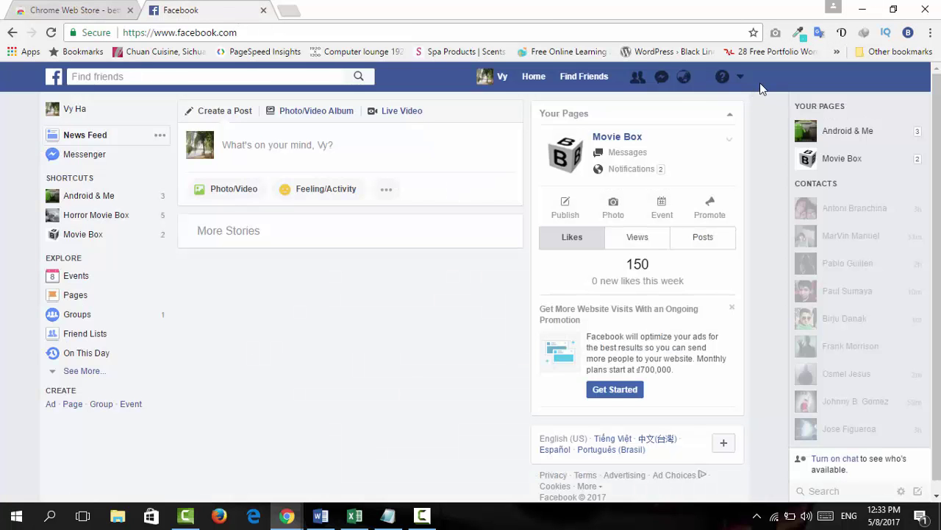
pyautogui.click(909, 33)
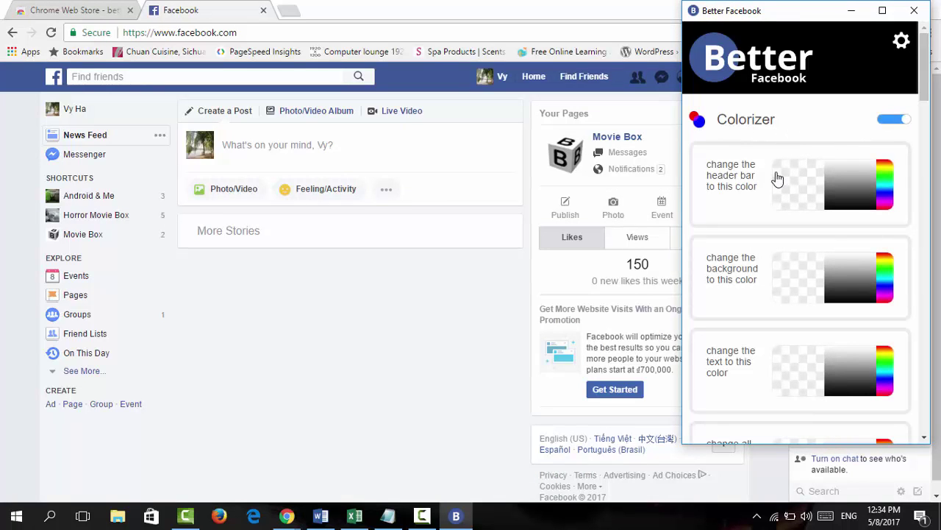
pyautogui.click(885, 190)
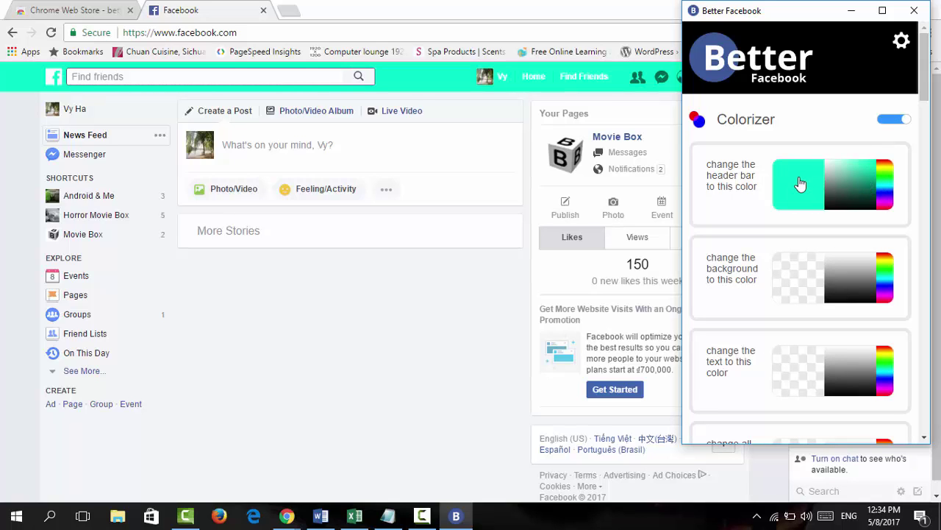
pyautogui.click(865, 178)
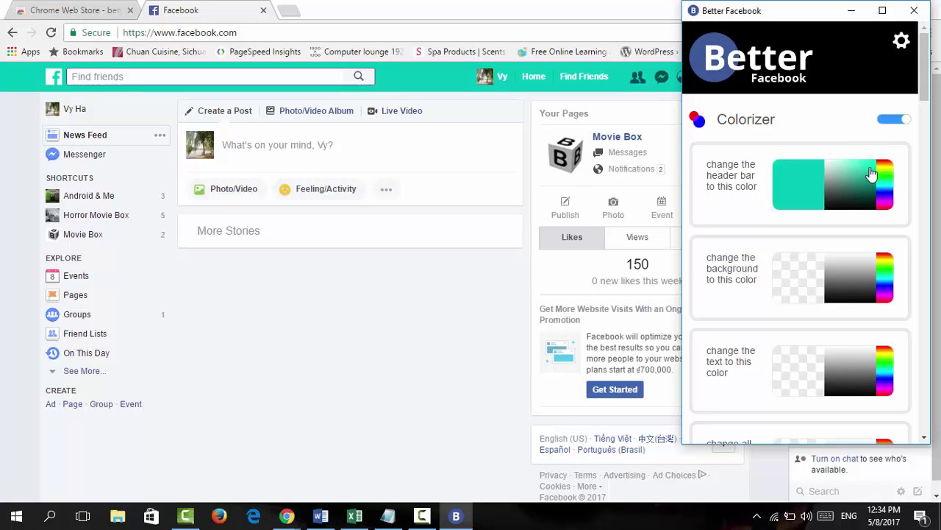
pyautogui.moveTo(853, 172); pyautogui.dragTo(875, 163)
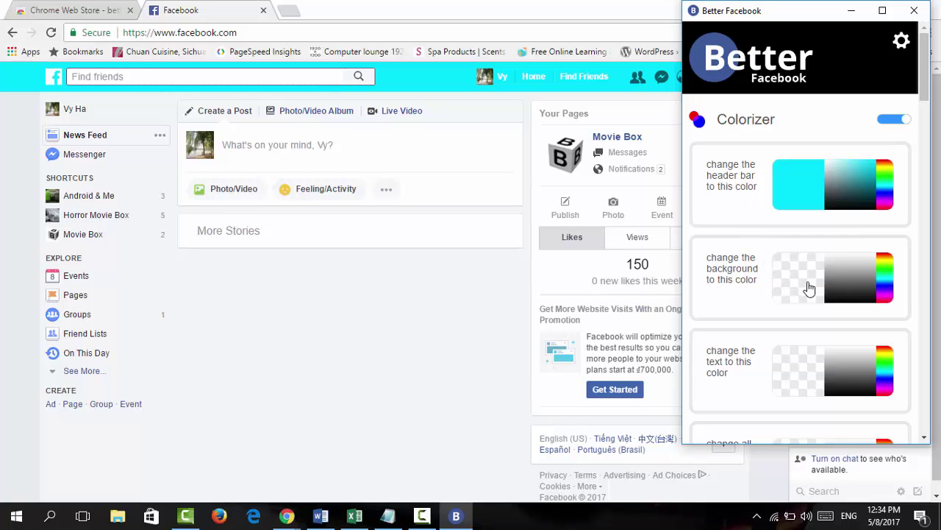
# Choose a soft light green shade in the Colorizer's page background picker
pyautogui.click(887, 278)
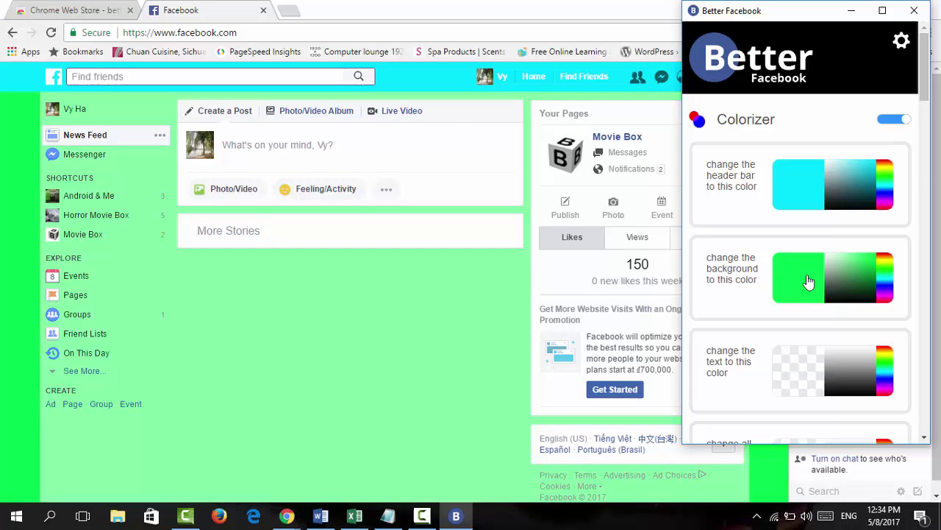
pyautogui.click(822, 298)
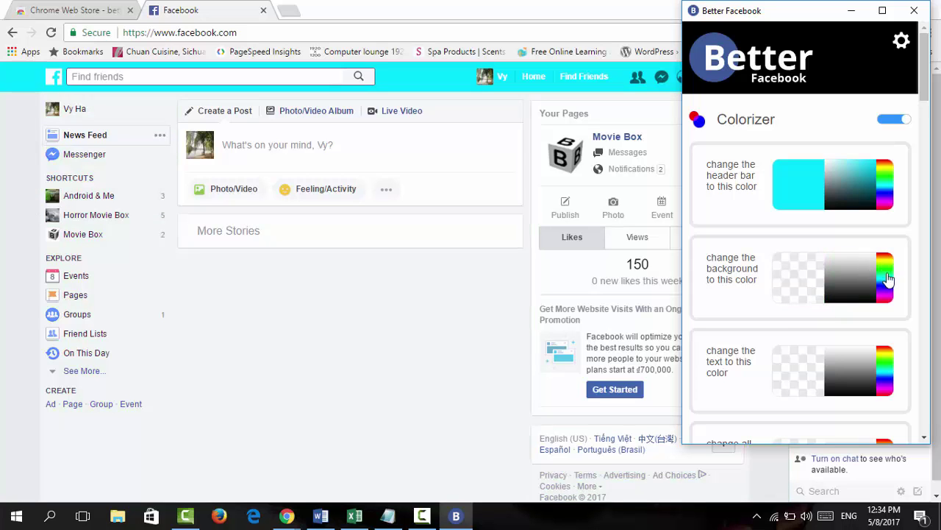
pyautogui.click(885, 279)
pyautogui.click(884, 279)
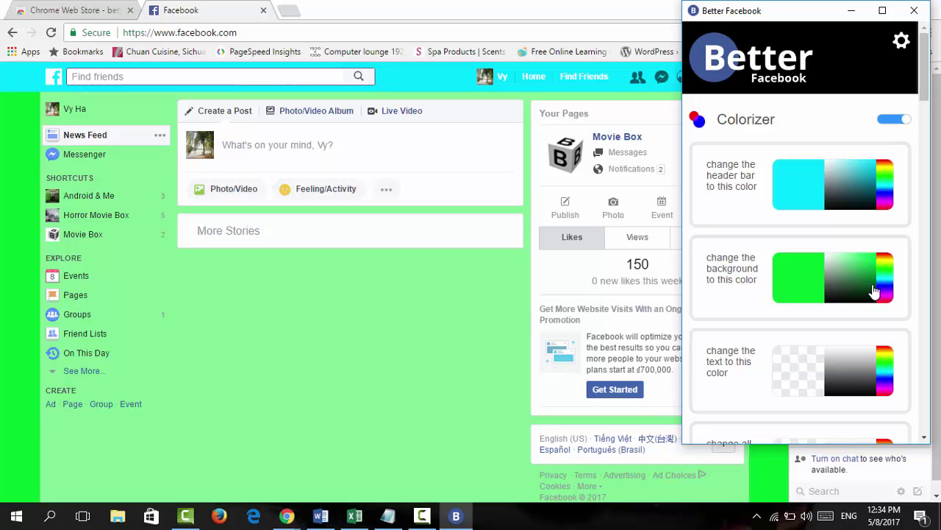
pyautogui.click(874, 291)
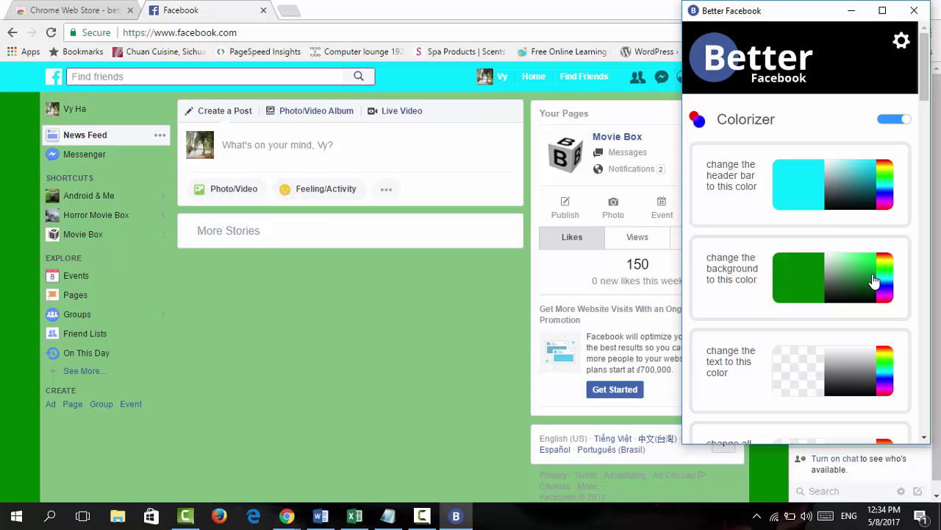
pyautogui.moveTo(874, 279); pyautogui.dragTo(857, 273)
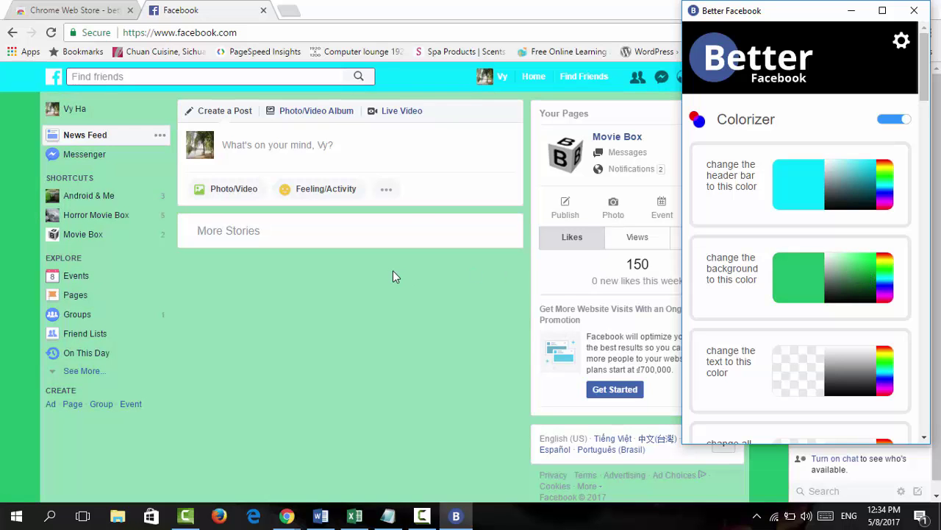
pyautogui.scroll(-1, 754, 345)
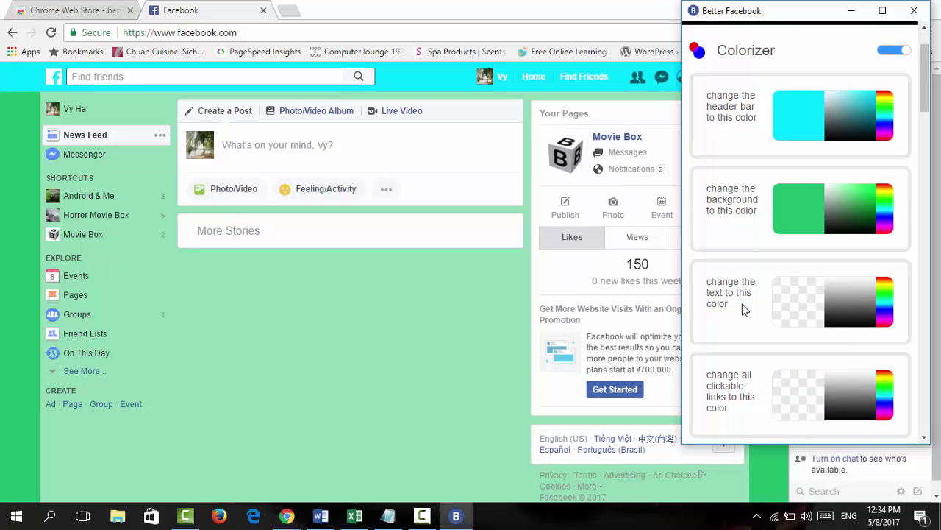
pyautogui.scroll(-4, 748, 293)
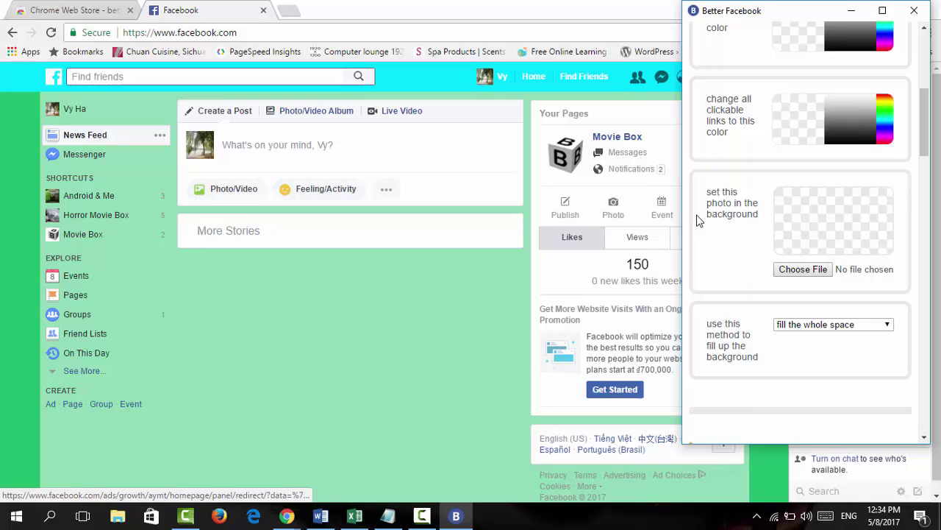
pyautogui.scroll(-4, 728, 282)
# Enable Font Styler, pick the Abel font, and nudge the text size slider slightly larger
pyautogui.scroll(-3, 872, 230)
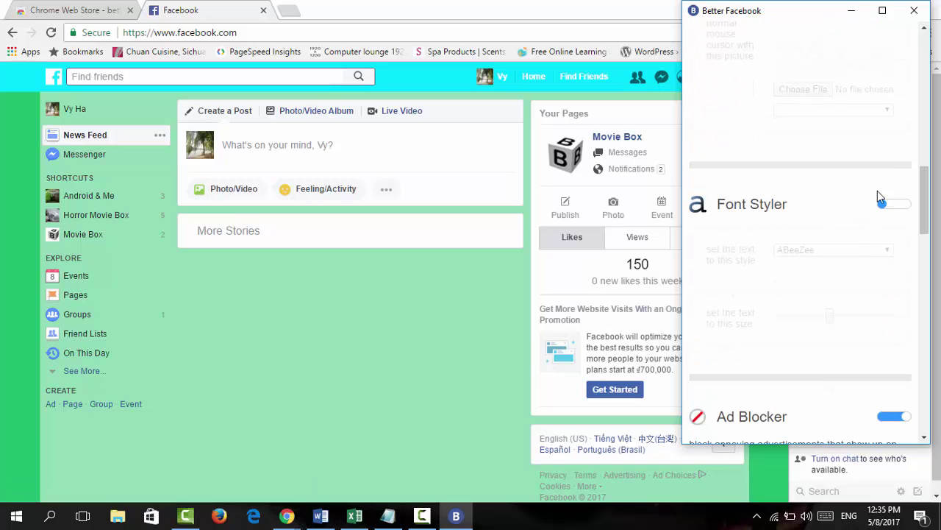
pyautogui.click(891, 205)
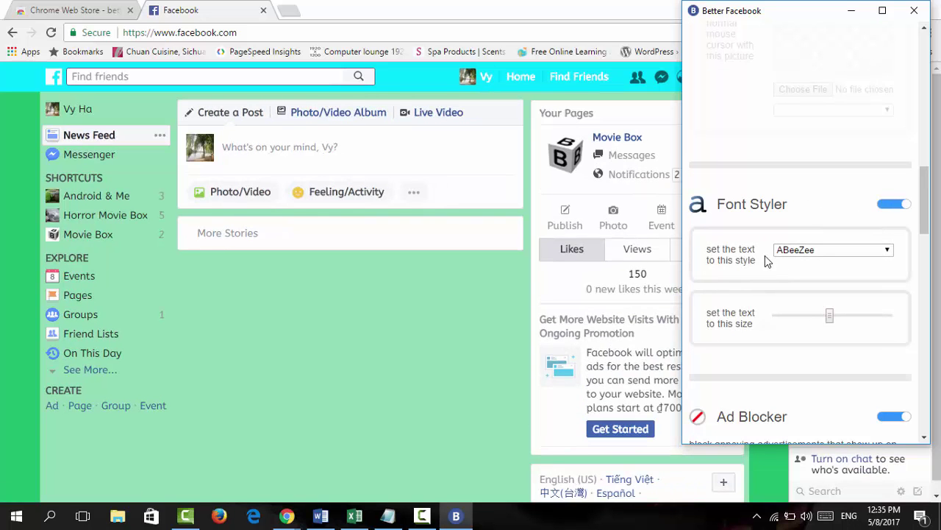
pyautogui.click(825, 255)
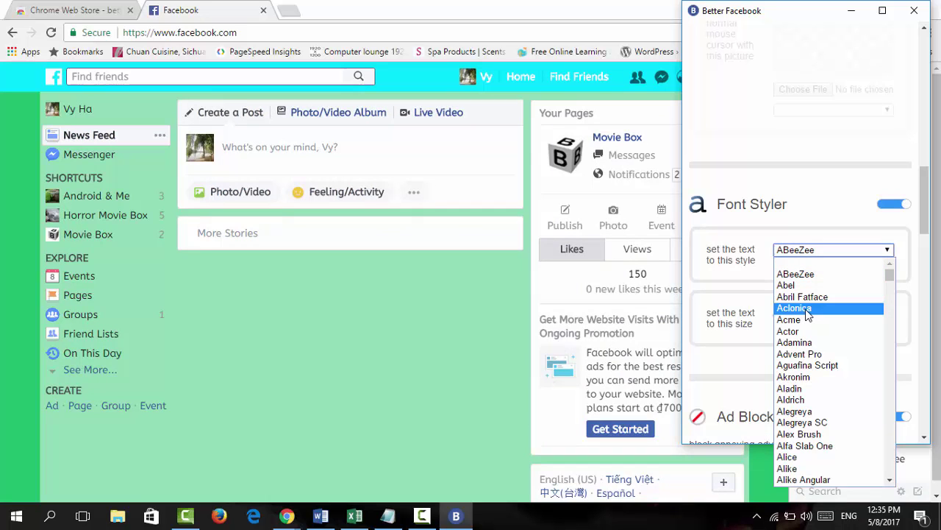
pyautogui.click(808, 313)
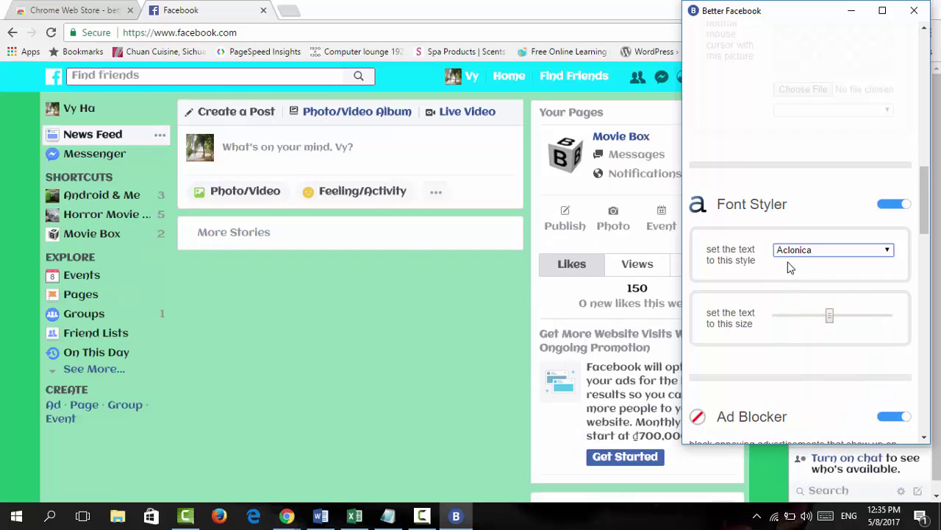
pyautogui.click(814, 252)
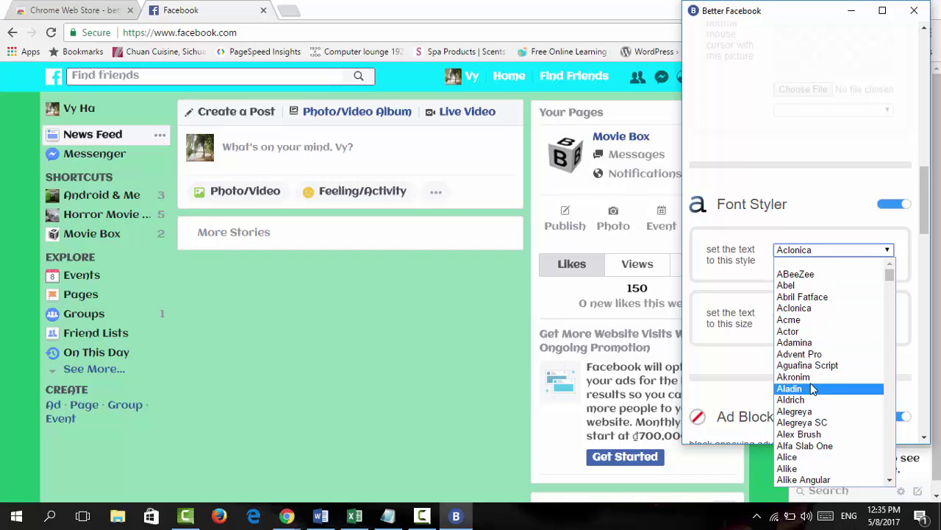
pyautogui.click(787, 285)
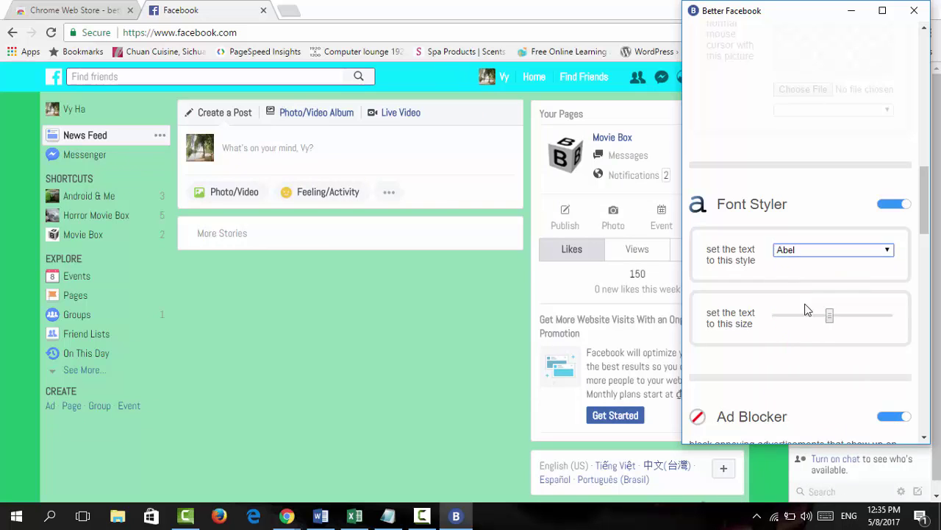
pyautogui.moveTo(831, 316); pyautogui.dragTo(848, 324)
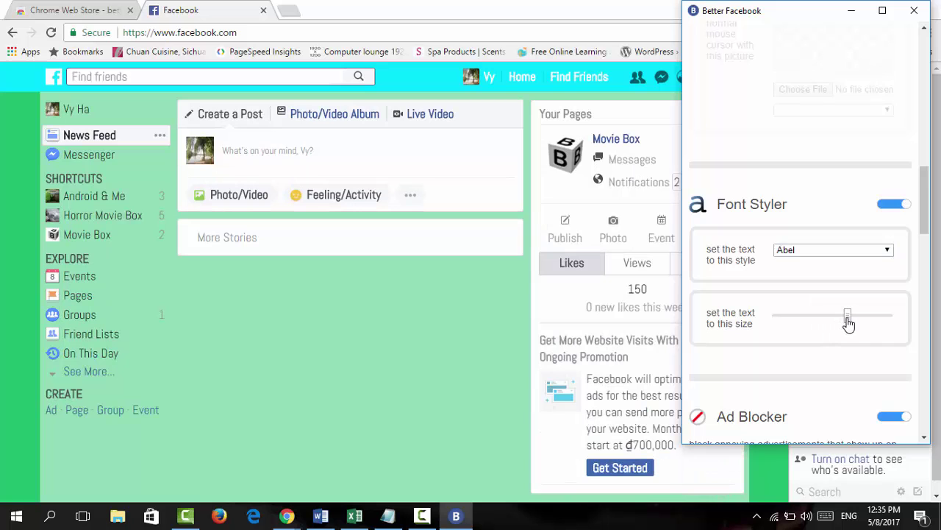
# Uncheck and then recheck 'block sponsored ads' in Ad Blocker so sponsored stories stay blocked
pyautogui.scroll(-5, 848, 324)
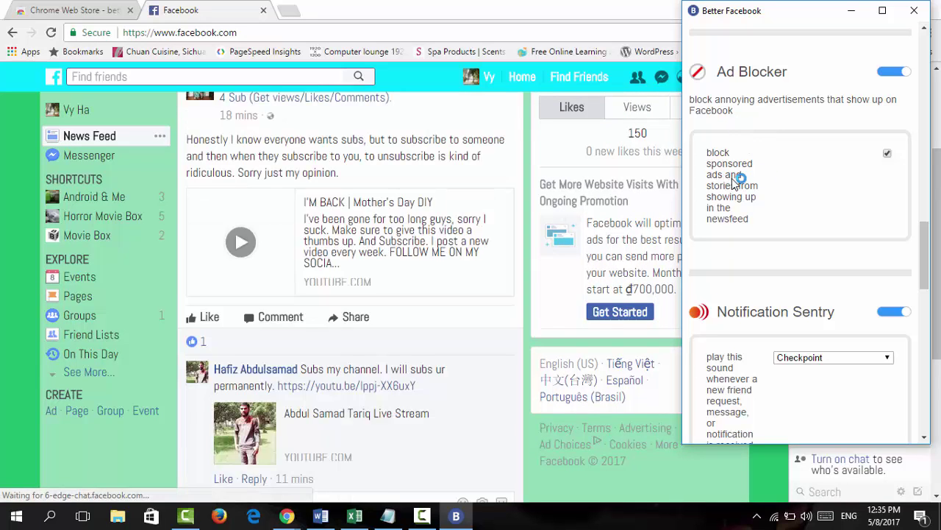
pyautogui.click(887, 154)
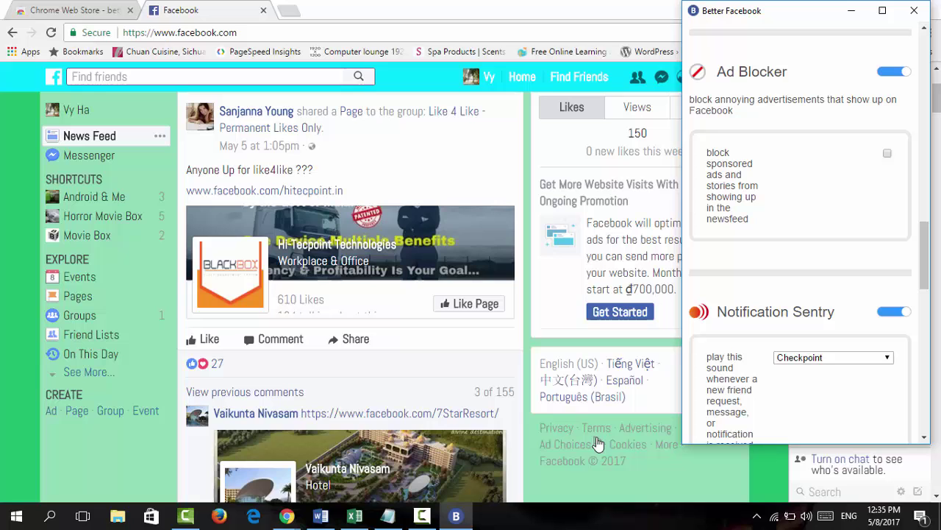
pyautogui.scroll(-1, 593, 287)
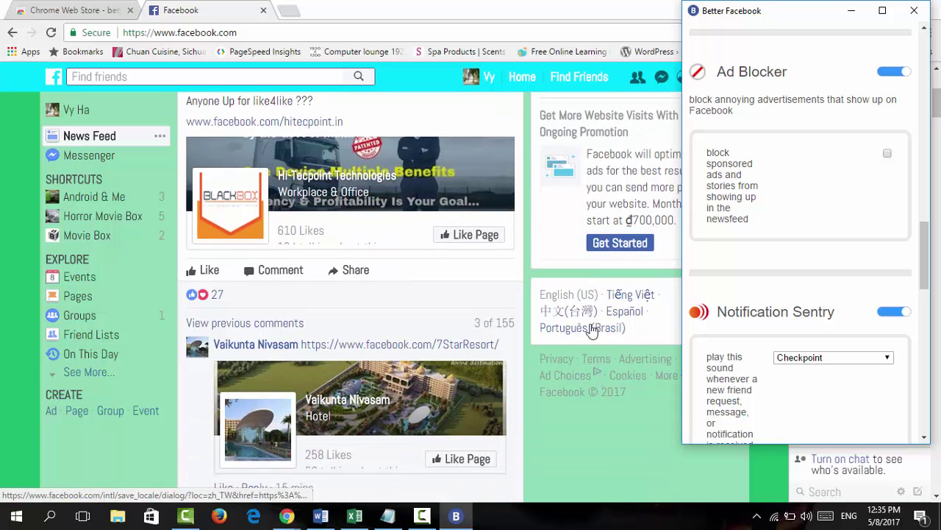
pyautogui.scroll(-1, 594, 327)
pyautogui.click(888, 155)
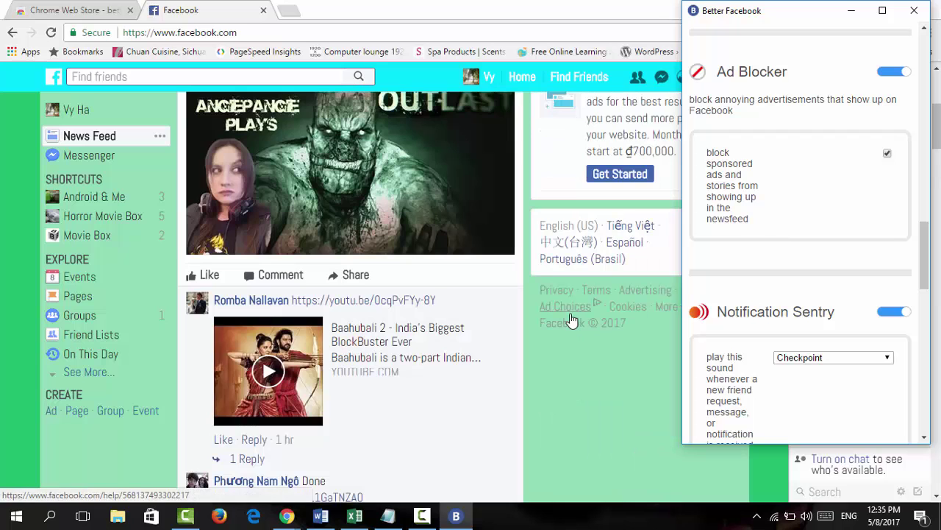
pyautogui.scroll(-1, 626, 284)
pyautogui.scroll(-2, 794, 265)
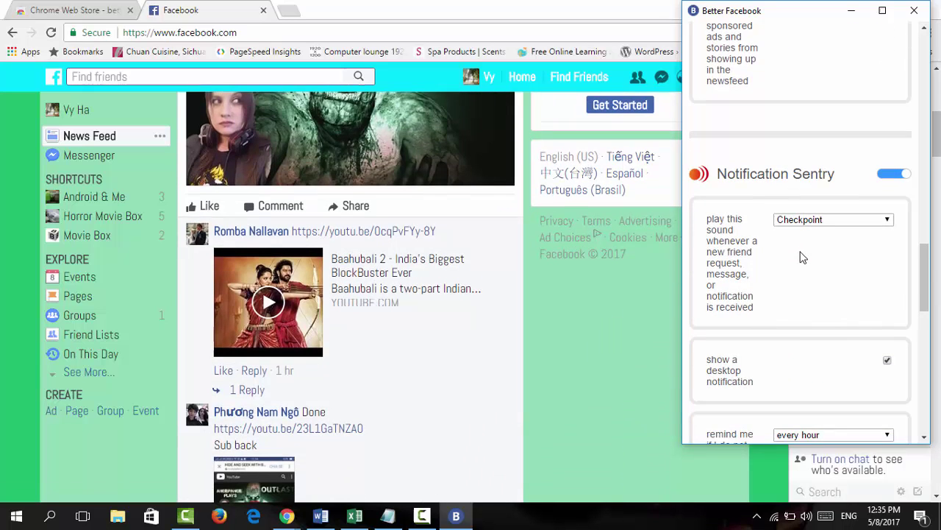
pyautogui.scroll(-1, 800, 246)
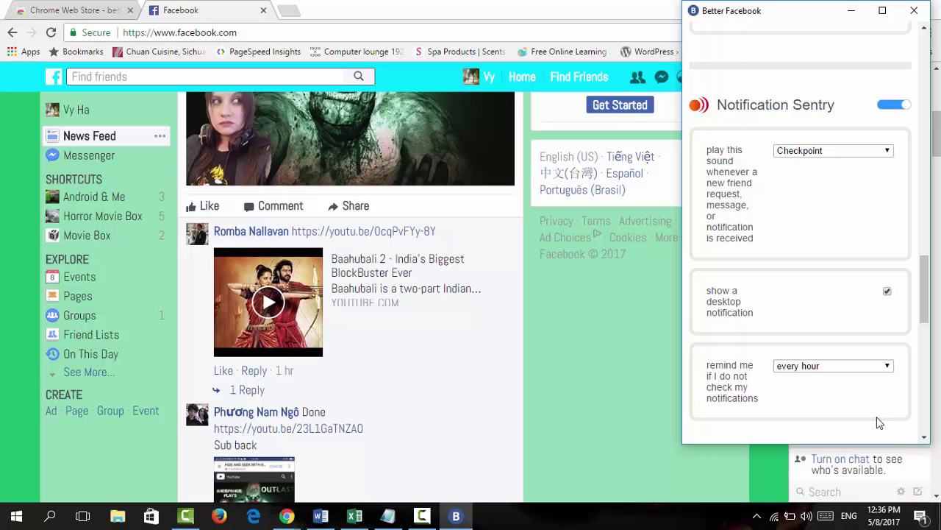
pyautogui.click(829, 374)
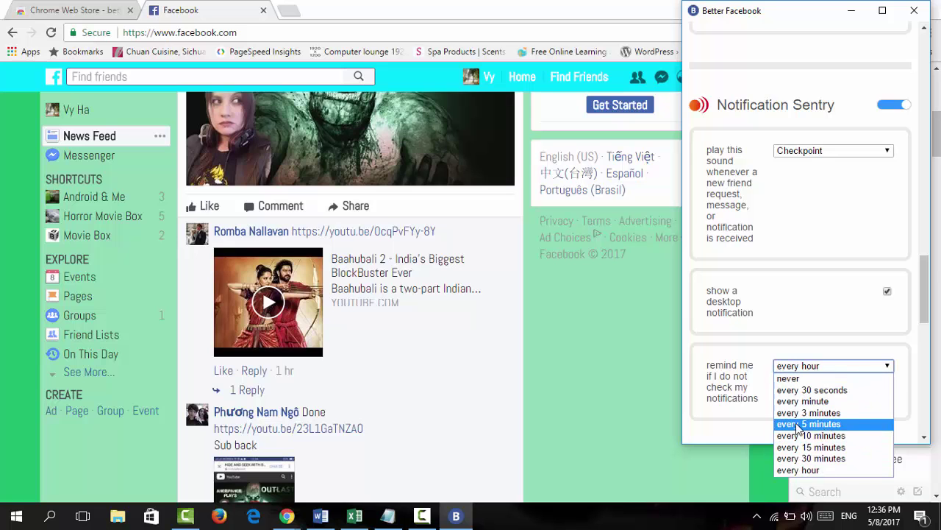
pyautogui.click(761, 398)
# Review the remaining Better Facebook options, then close its settings window with Alt+F4
pyautogui.scroll(-5, 765, 390)
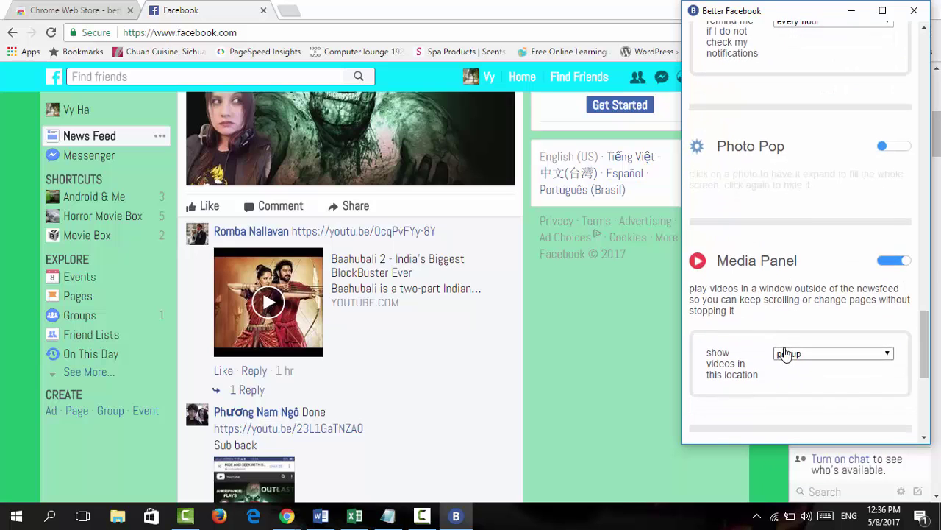
pyautogui.scroll(-1, 795, 294)
pyautogui.scroll(-3, 808, 312)
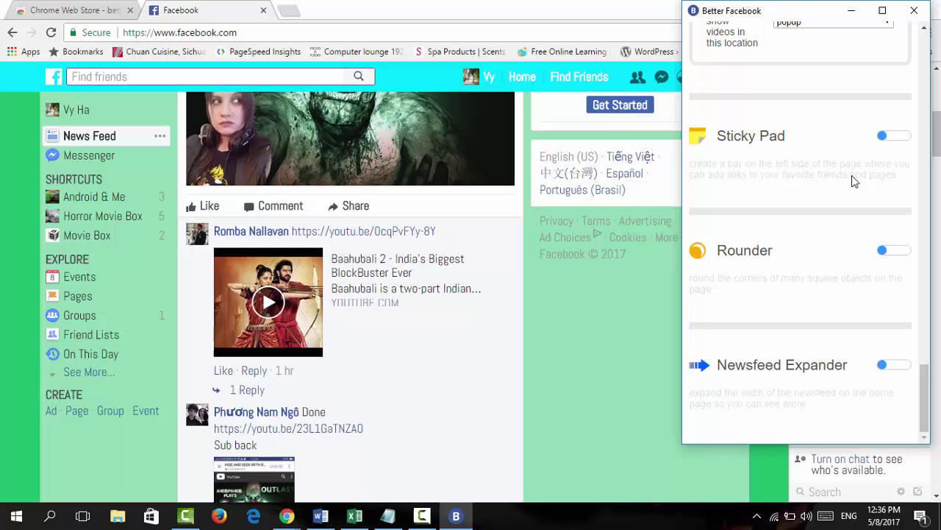
pyautogui.scroll(10, 821, 221)
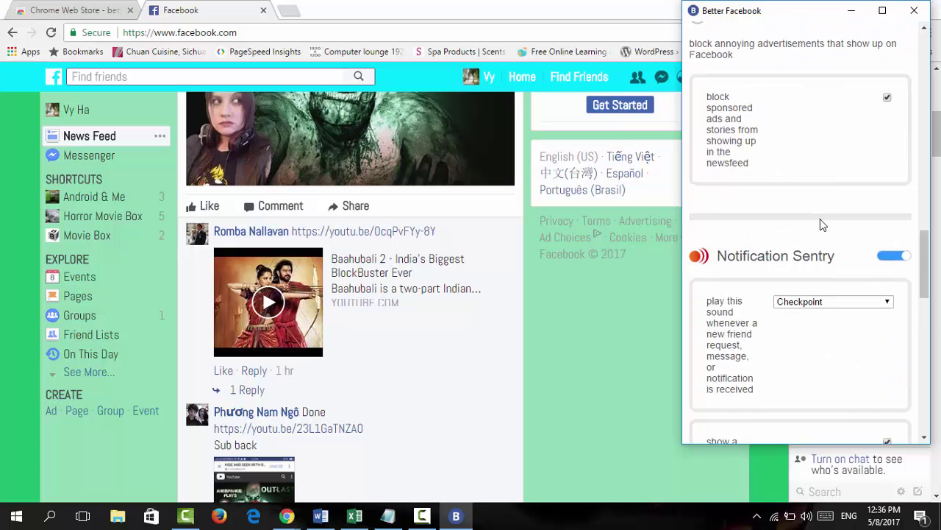
pyautogui.scroll(10, 822, 224)
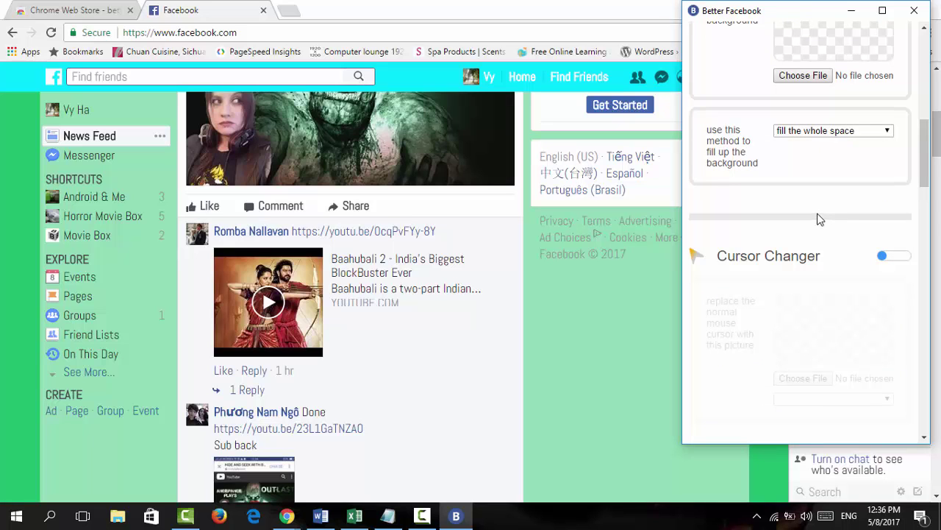
pyautogui.scroll(4, 816, 217)
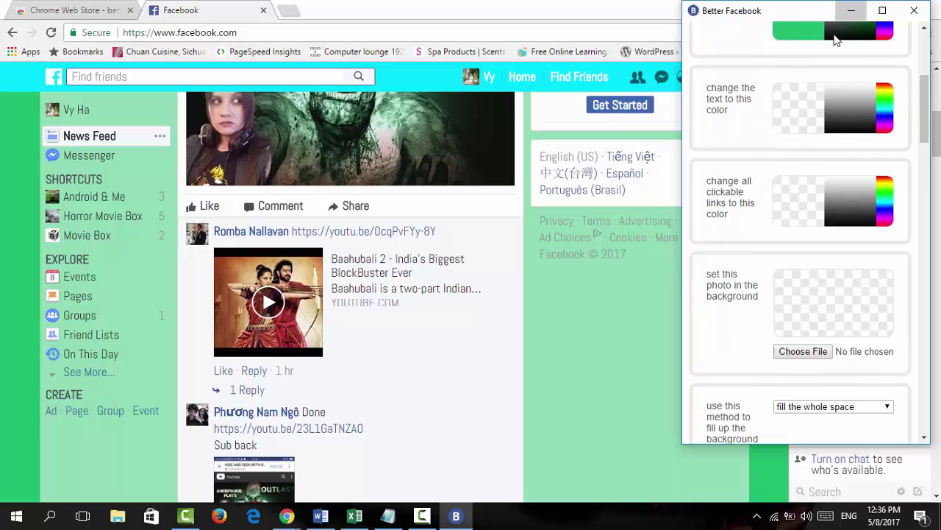
pyautogui.hotkey('alt', 'F4')
pyautogui.scroll(6, 698, 324)
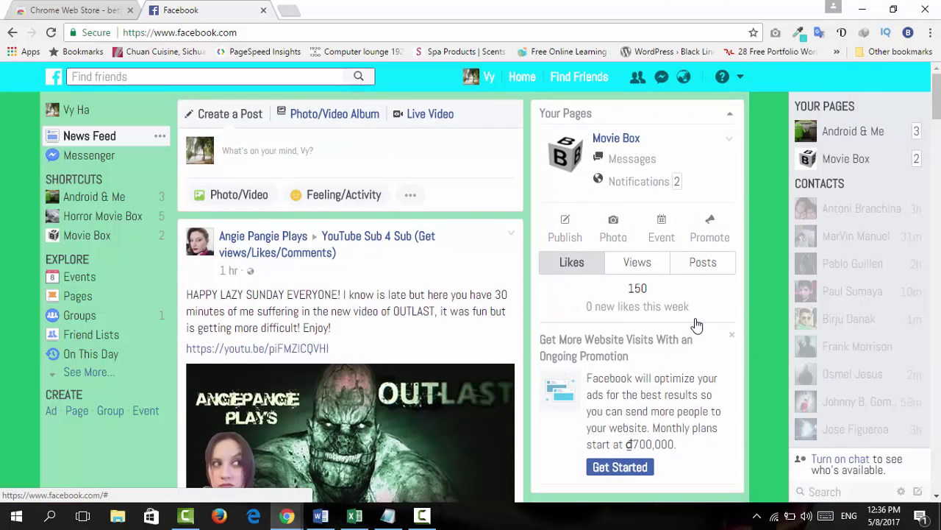